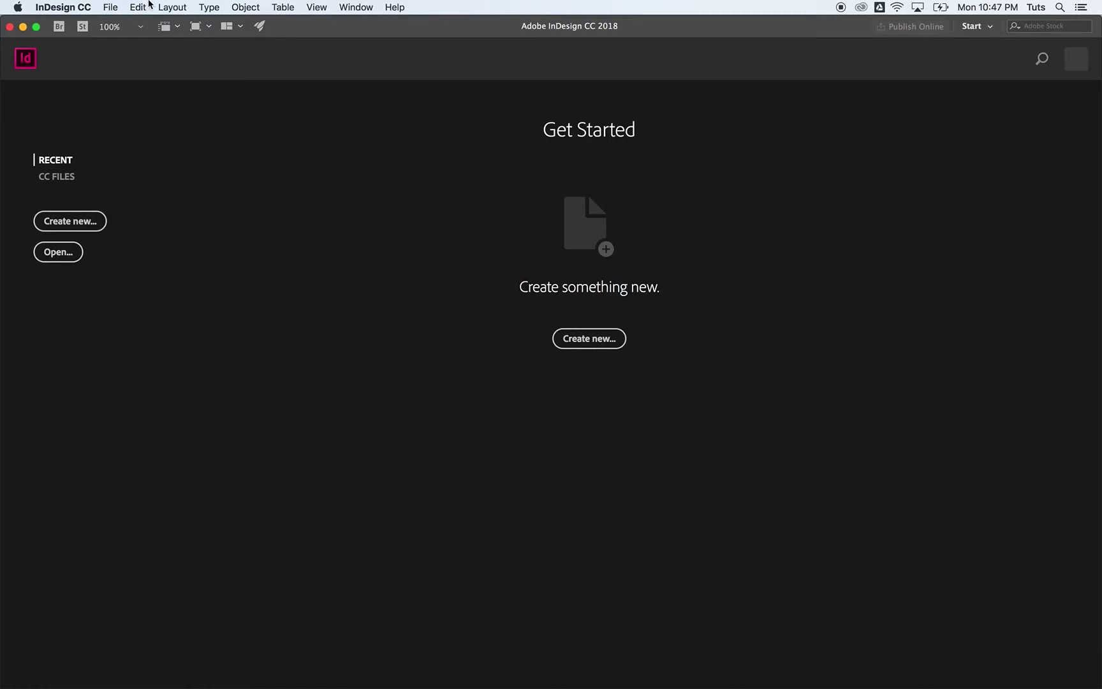
Start a new document and display the blank print presets, with Letter as the base preset.
{"action": "left_click", "coordinate": [117, 10]}
{"action": "mouse_move", "coordinate": [127, 24]}
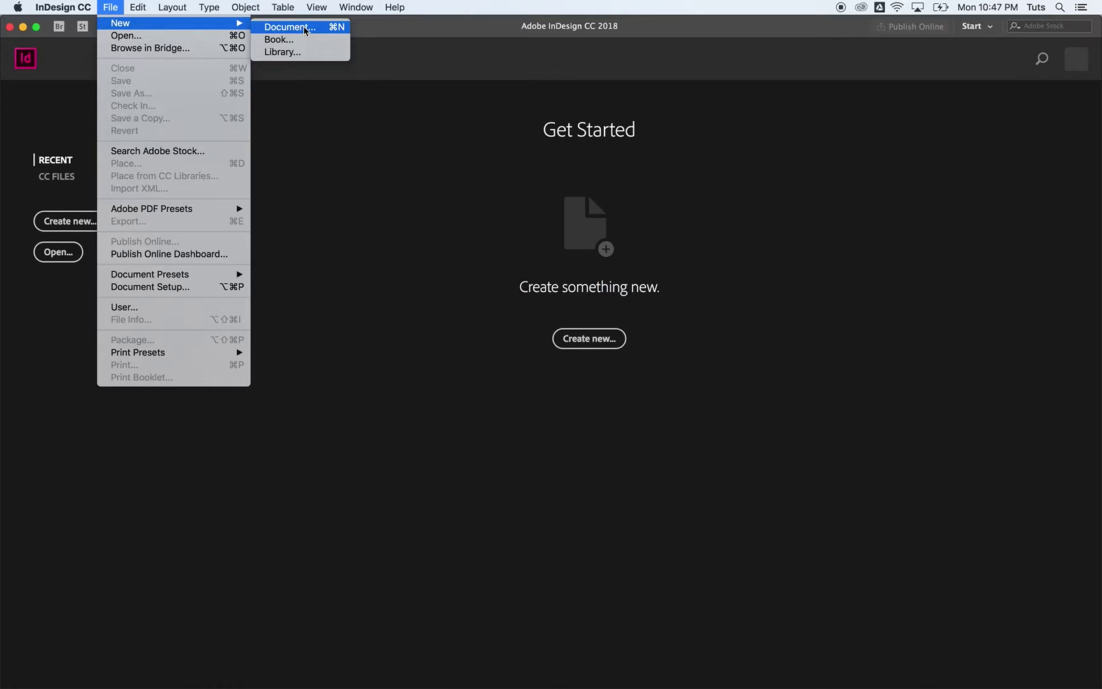
{"action": "left_click", "coordinate": [305, 274]}
{"action": "left_click", "coordinate": [74, 224]}
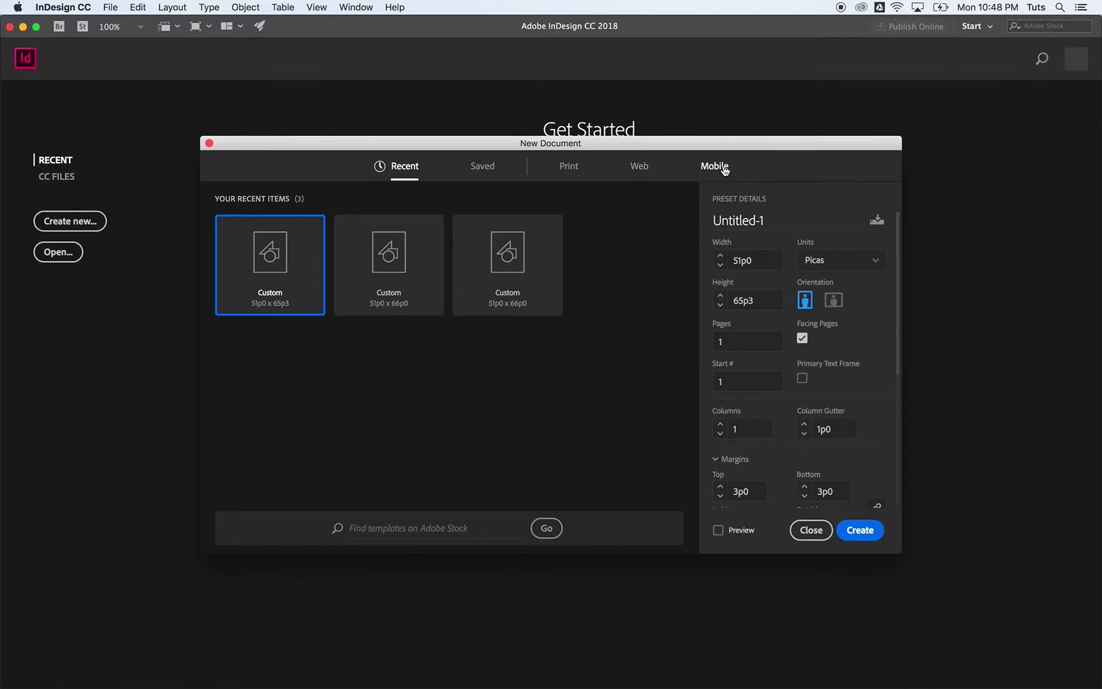
{"action": "left_click", "coordinate": [571, 174]}
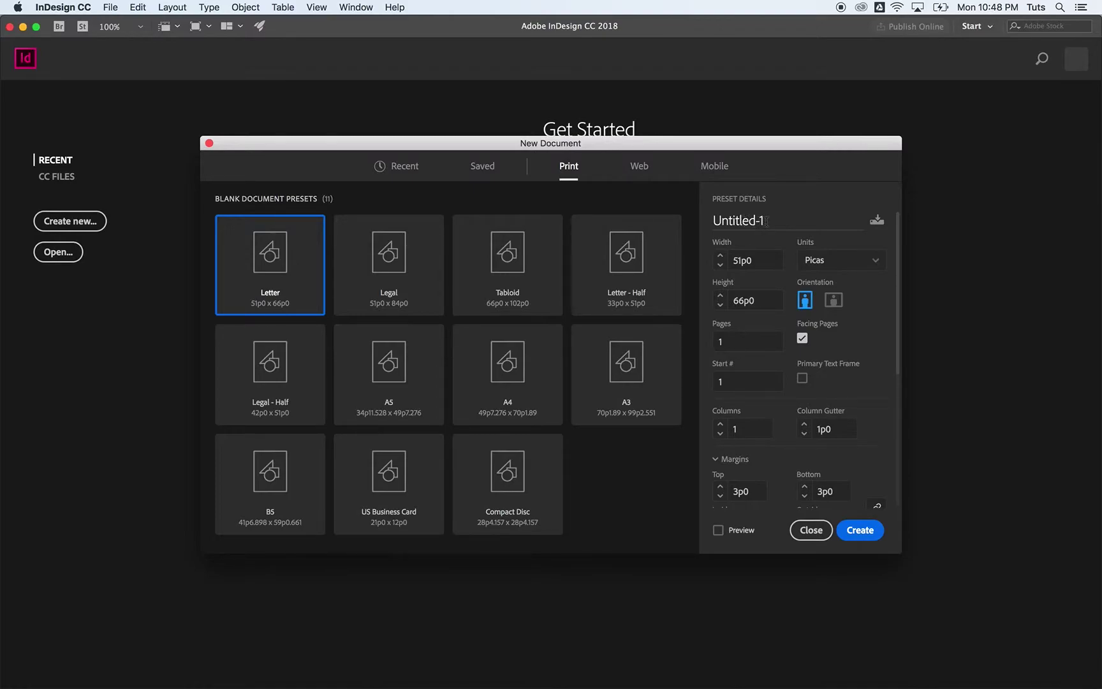
Name the document with p1, the author's username and magazineSpread, joined by underscores.
{"action": "triple_click", "coordinate": [769, 222]}
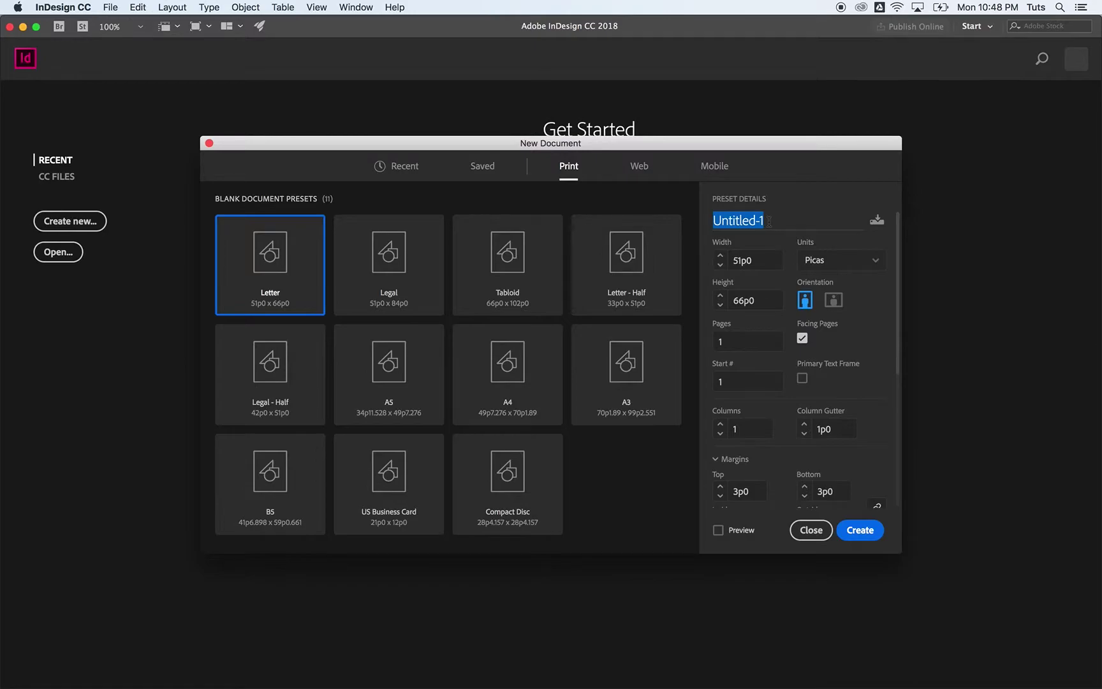
{"action": "type", "text": "p1"}
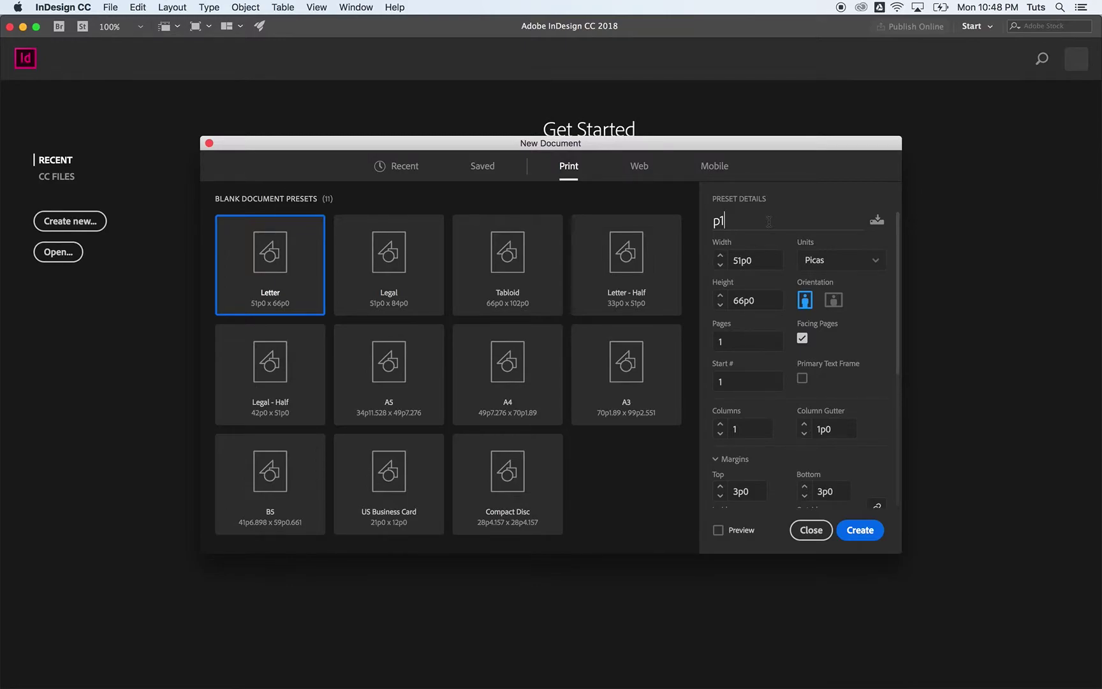
{"action": "type", "text": "_hayesr_"}
{"action": "type", "text": "magazineSpread"}
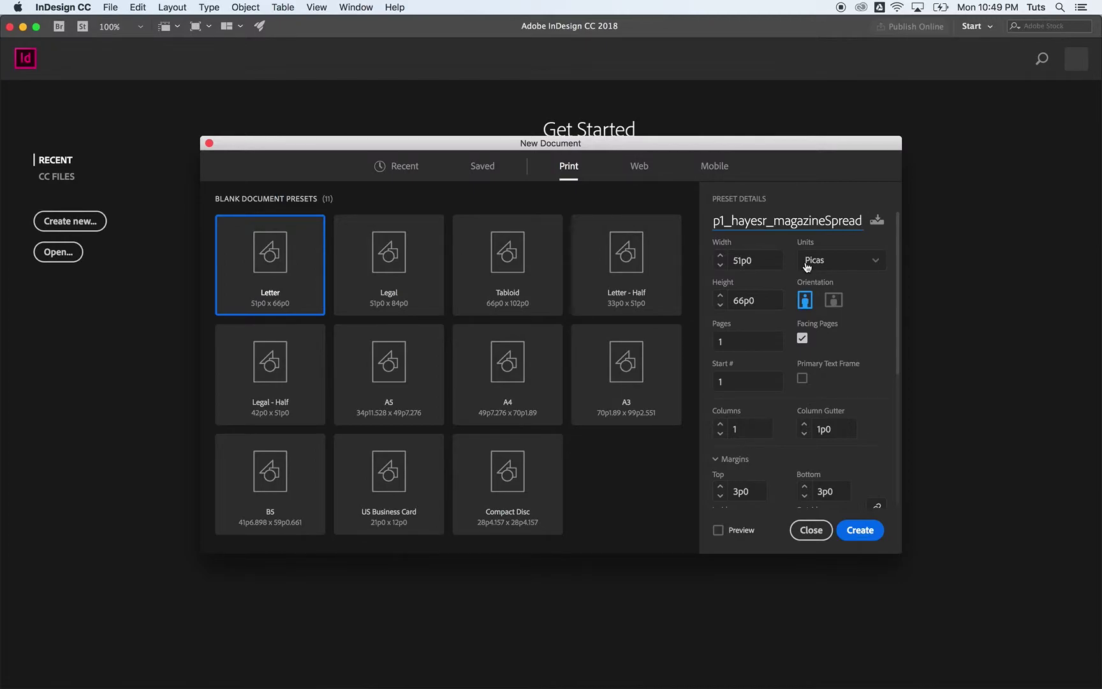
Set the document units to points and the page size to 8.325 in wide by 10.875 in high.
{"action": "left_click", "coordinate": [870, 270]}
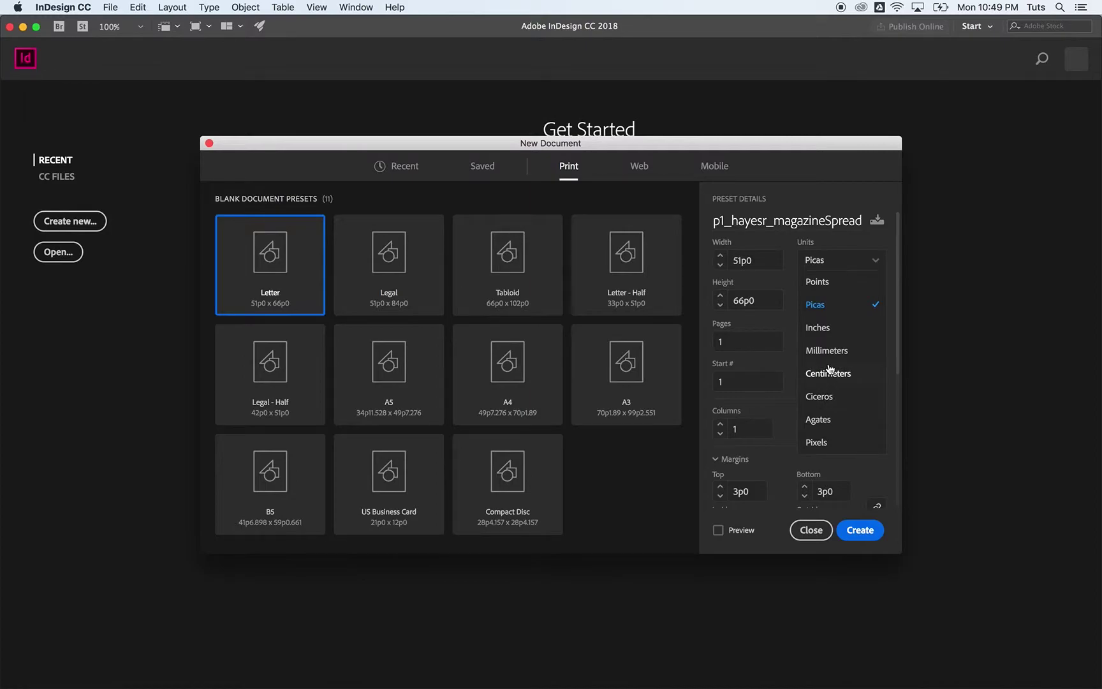
{"action": "left_click", "coordinate": [819, 282]}
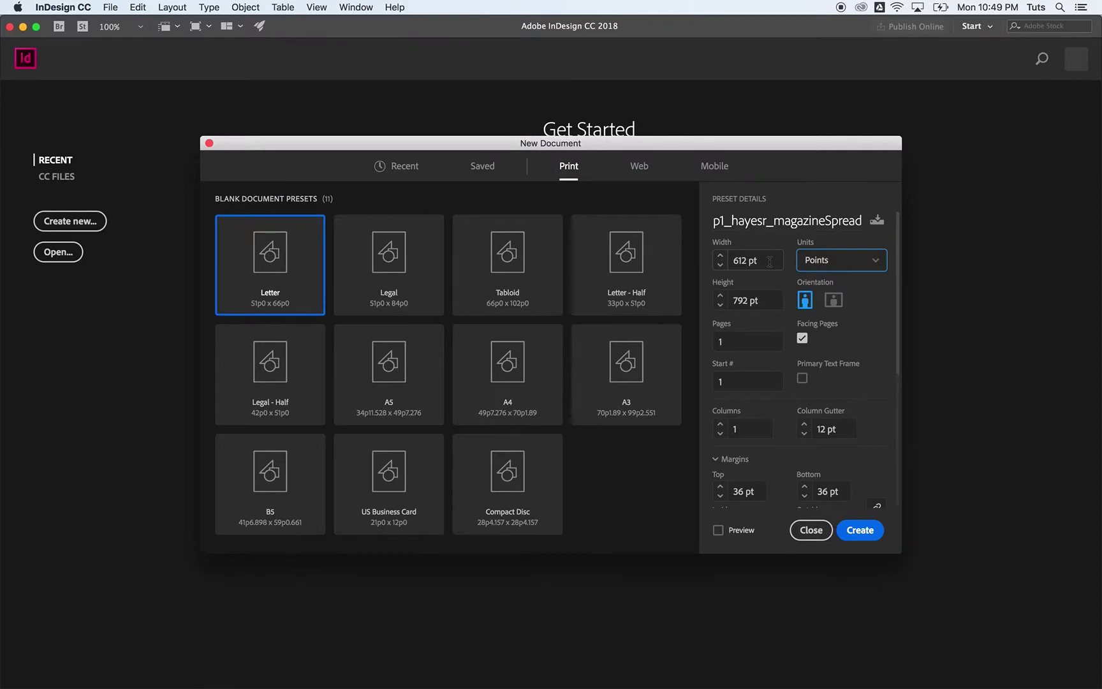
{"action": "left_click", "coordinate": [770, 261]}
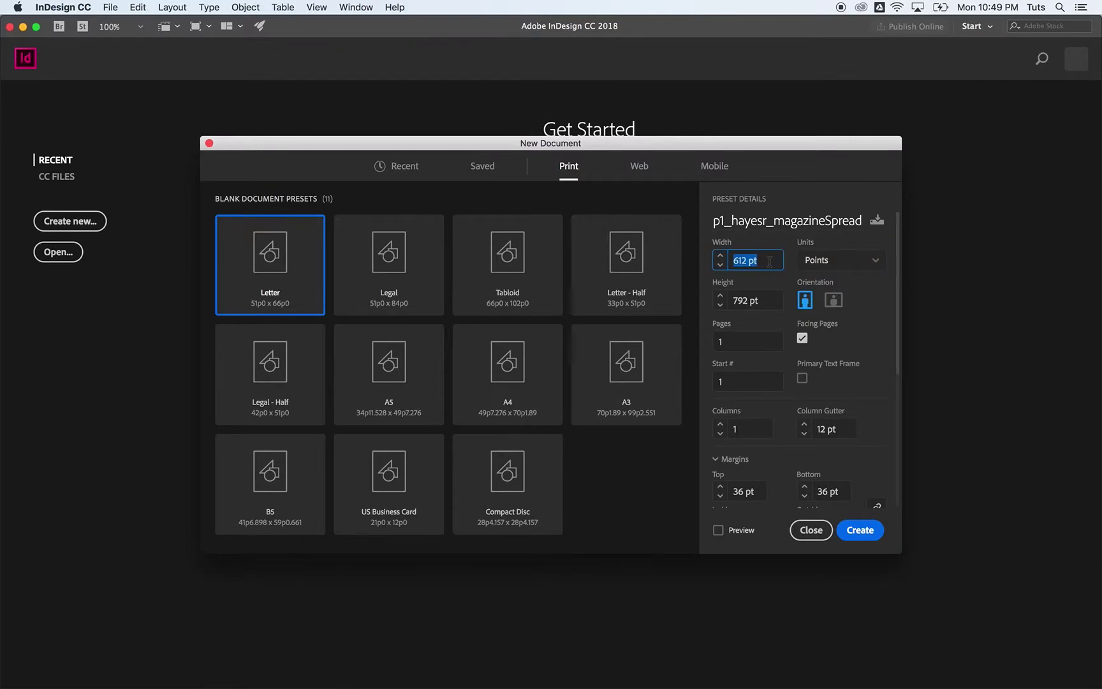
{"action": "type", "text": "8.325in"}
{"action": "left_click", "coordinate": [762, 298]}
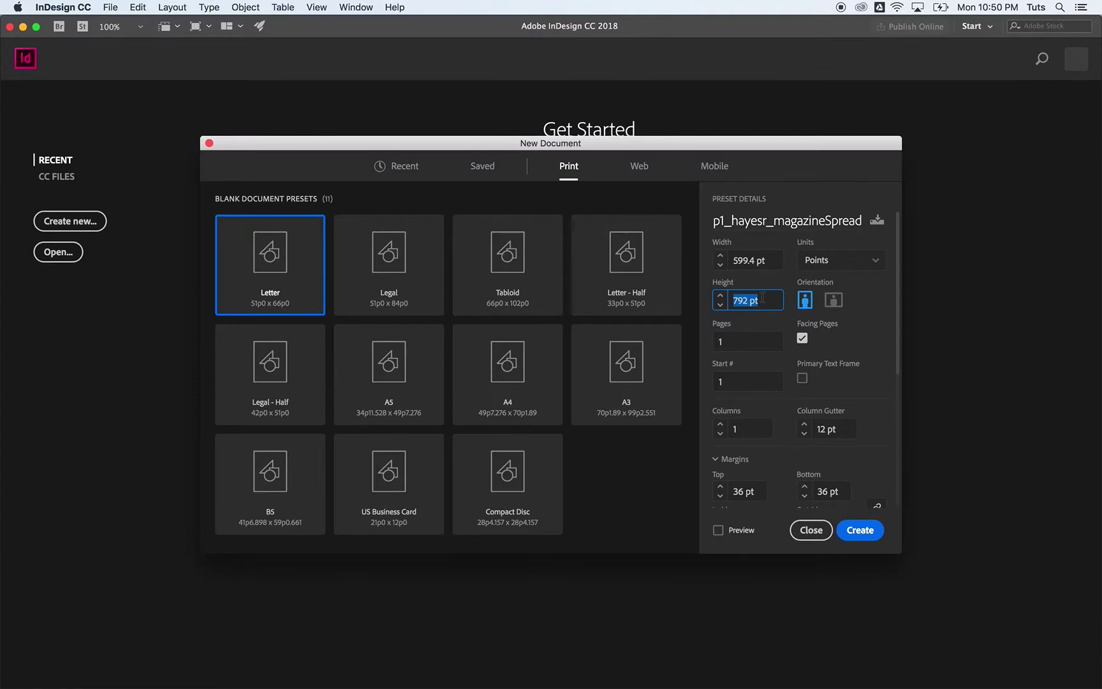
{"action": "type", "text": "10.875in"}
{"action": "key", "text": "Tab"}
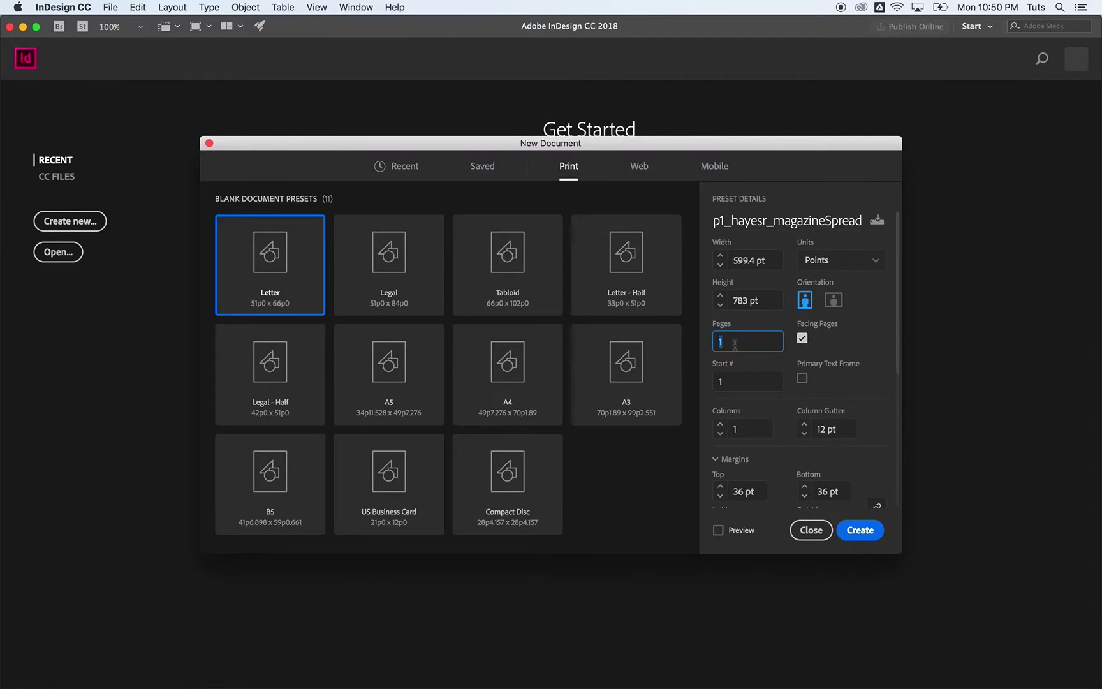
Set the document to 6 pages with a starting page number of 2.
{"action": "type", "text": "6"}
{"action": "left_click", "coordinate": [731, 381]}
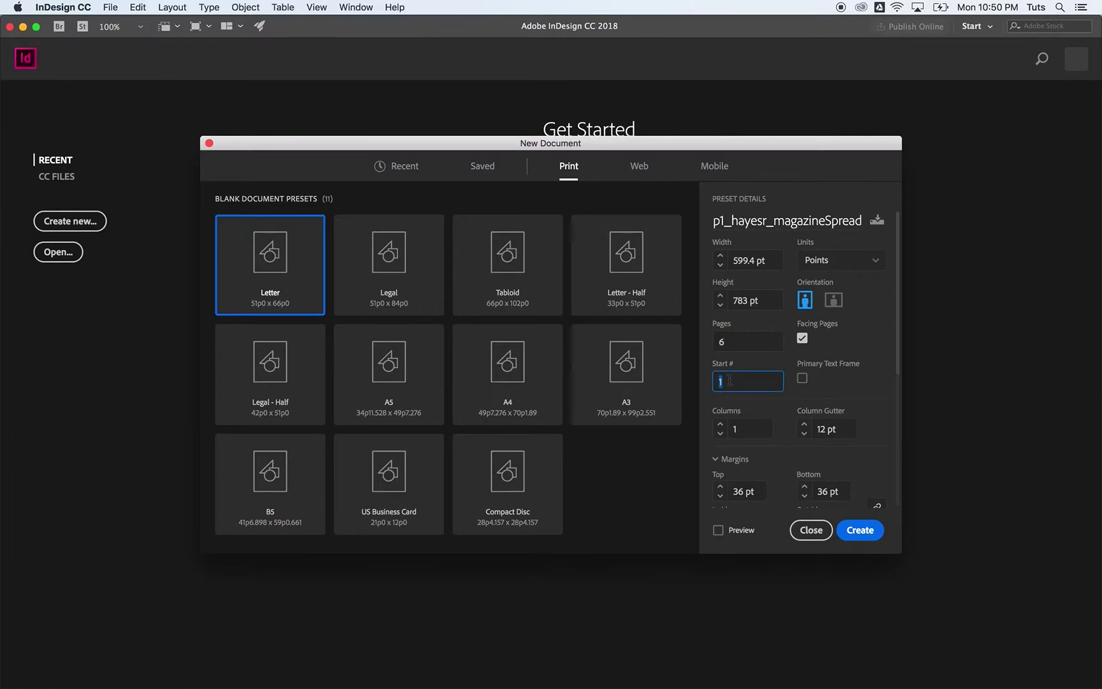
{"action": "type", "text": "2"}
Set the linked top, bottom, inside and outside page margins to 0 pt.
{"action": "scroll", "coordinate": [774, 452], "scroll_direction": "down", "scroll_amount": 3}
{"action": "left_click", "coordinate": [733, 435]}
{"action": "type", "text": "0"}
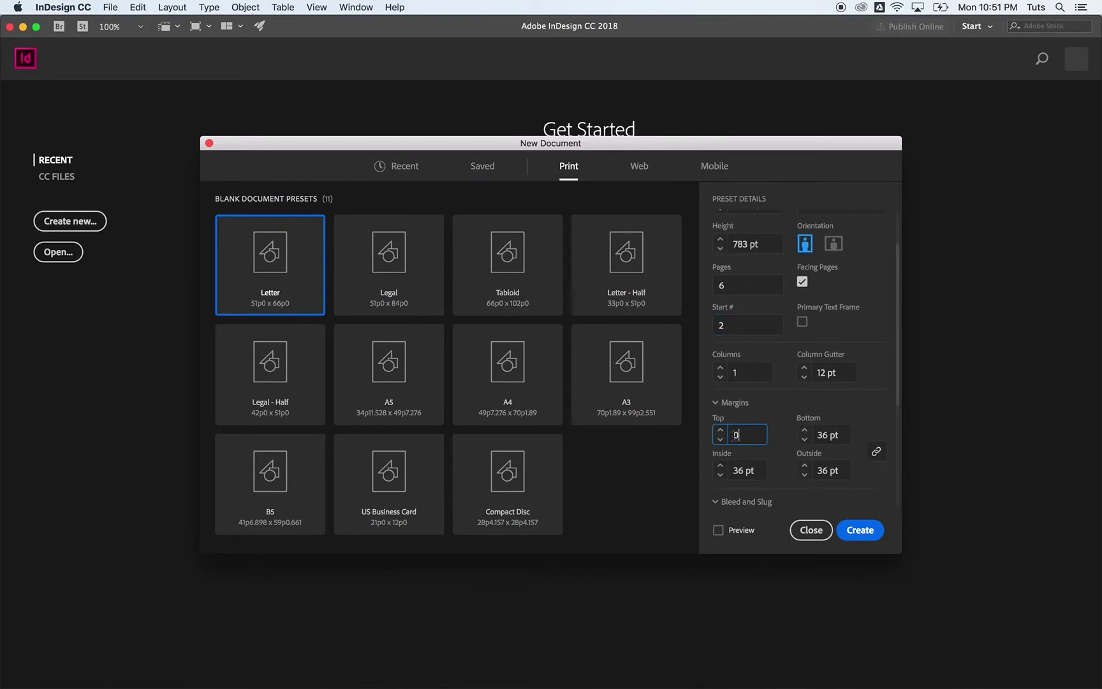
{"action": "key", "text": "Tab"}
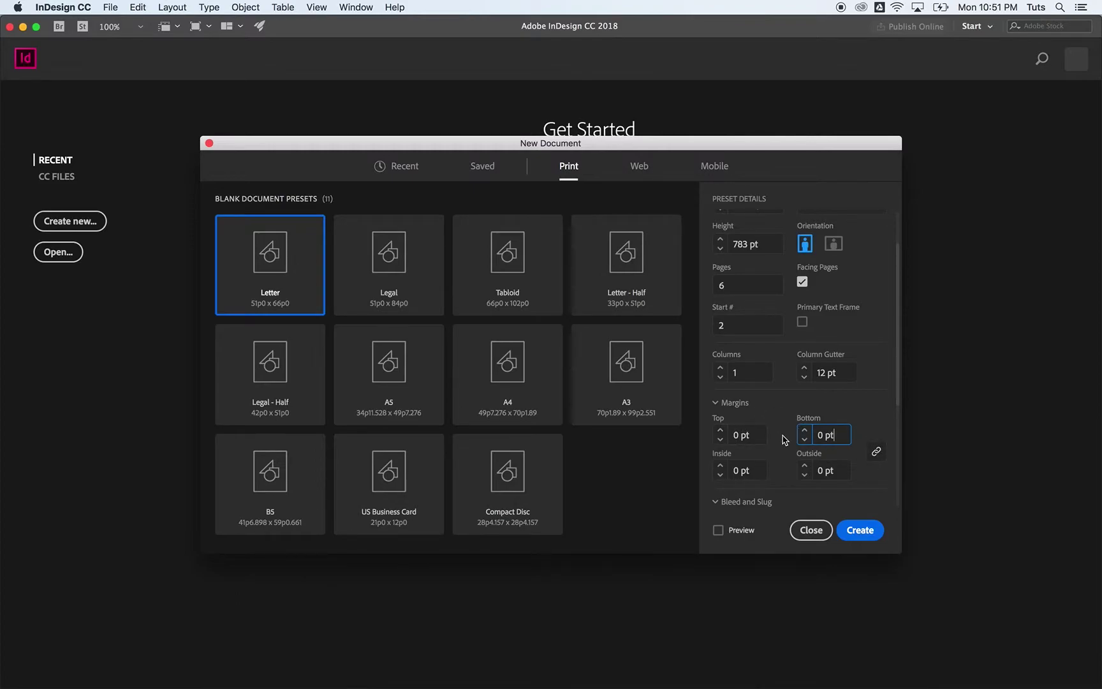
Set the linked bleed to 0.125 in on all sides and create the document.
{"action": "scroll", "coordinate": [784, 440], "scroll_direction": "down", "scroll_amount": 5}
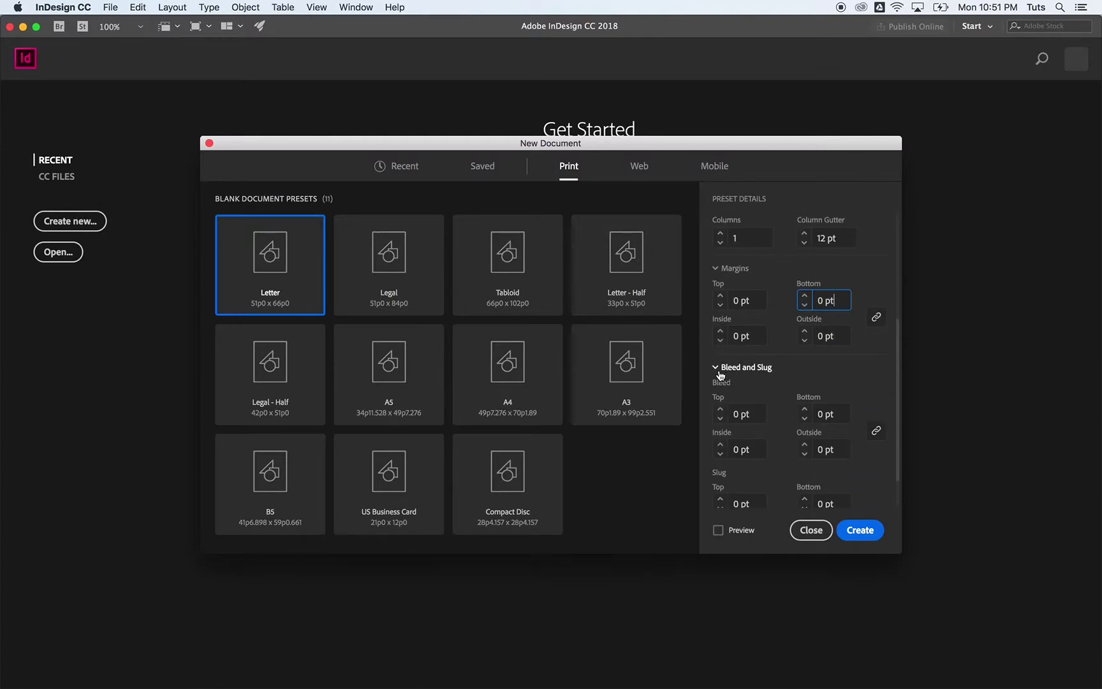
{"action": "left_click", "coordinate": [720, 372]}
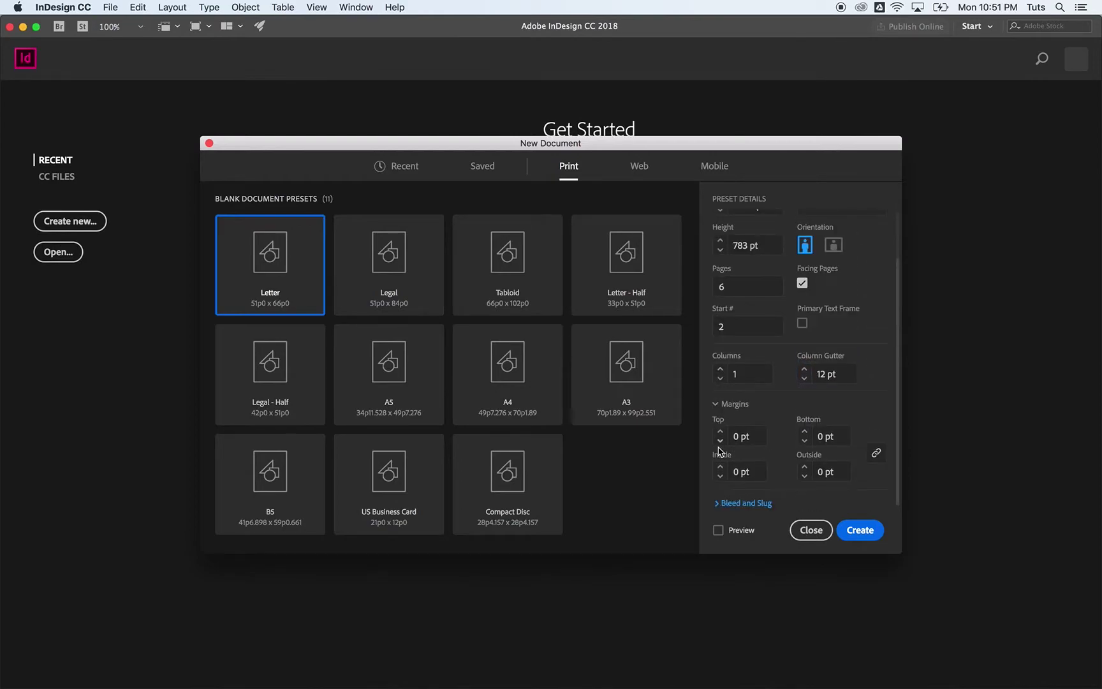
{"action": "left_click", "coordinate": [716, 503]}
{"action": "left_click", "coordinate": [734, 371]}
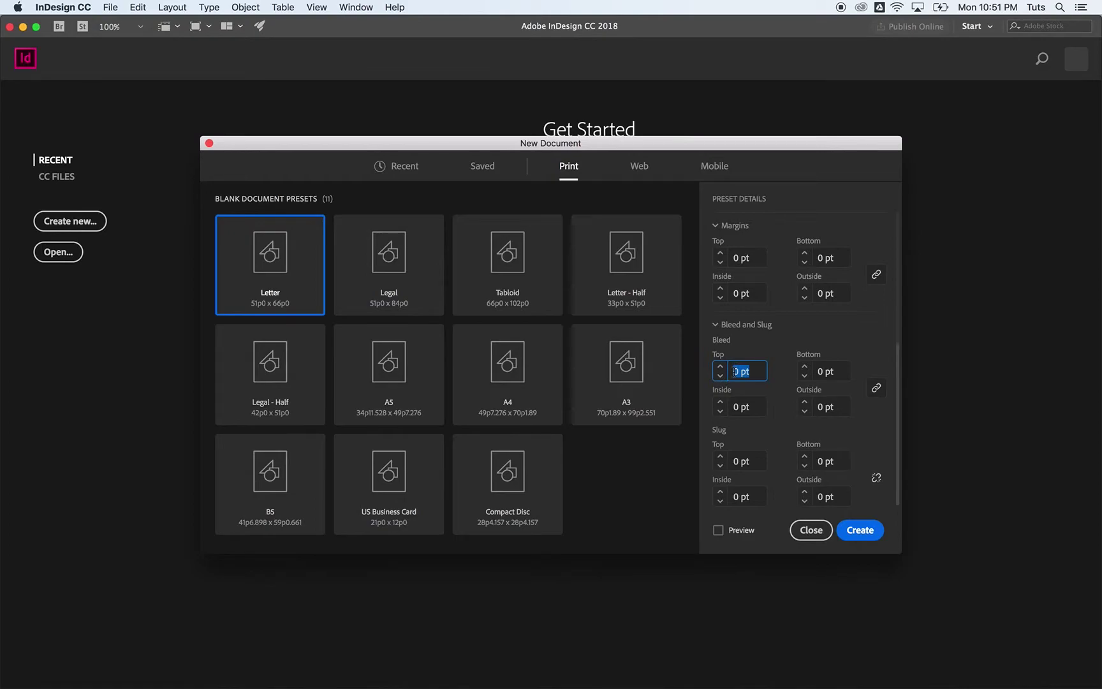
{"action": "type", "text": "125in"}
{"action": "key", "text": "Tab"}
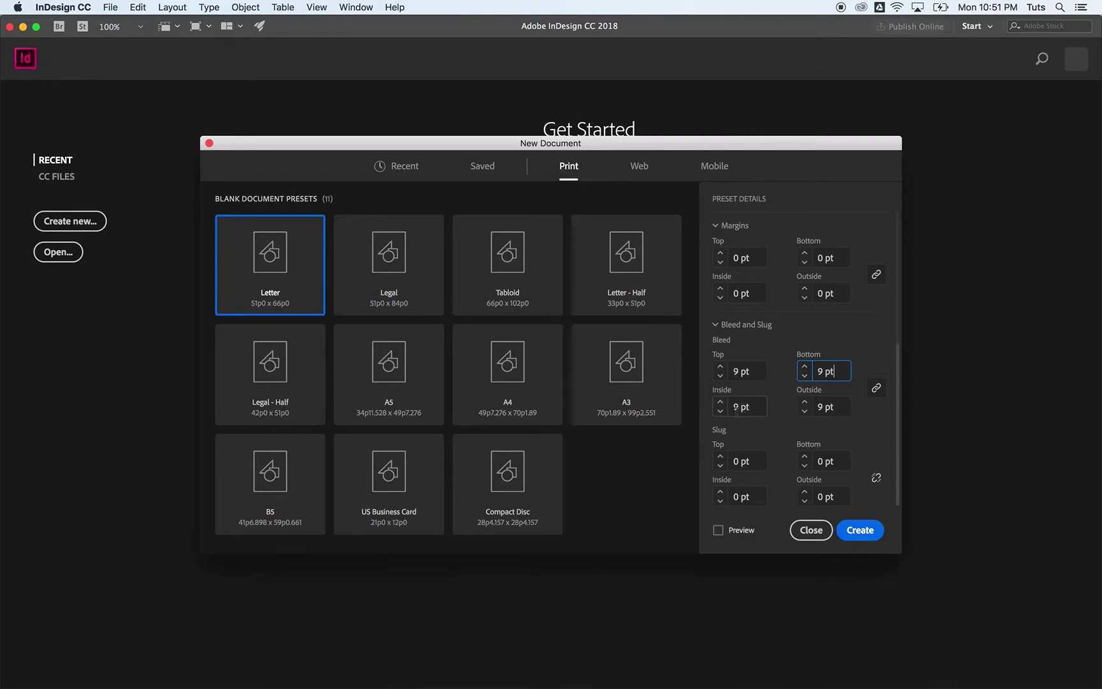
{"action": "left_click", "coordinate": [862, 529]}
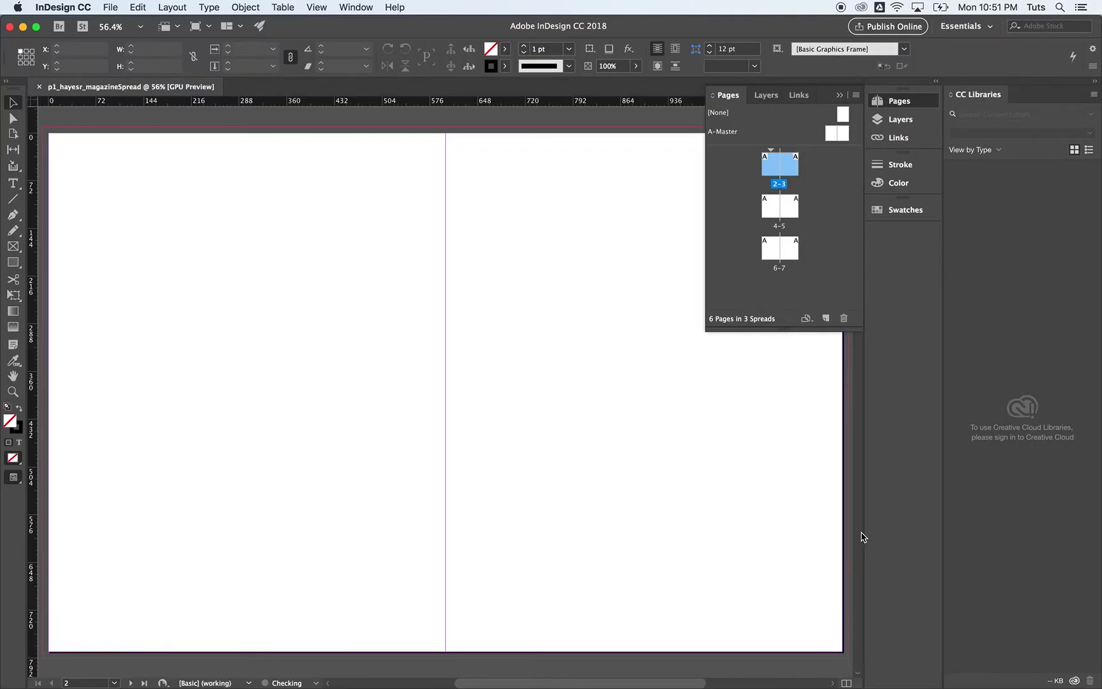
Clear the workspace by collapsing the Pages panel, then undocking and closing the CC Libraries panel.
{"action": "left_click", "coordinate": [839, 95]}
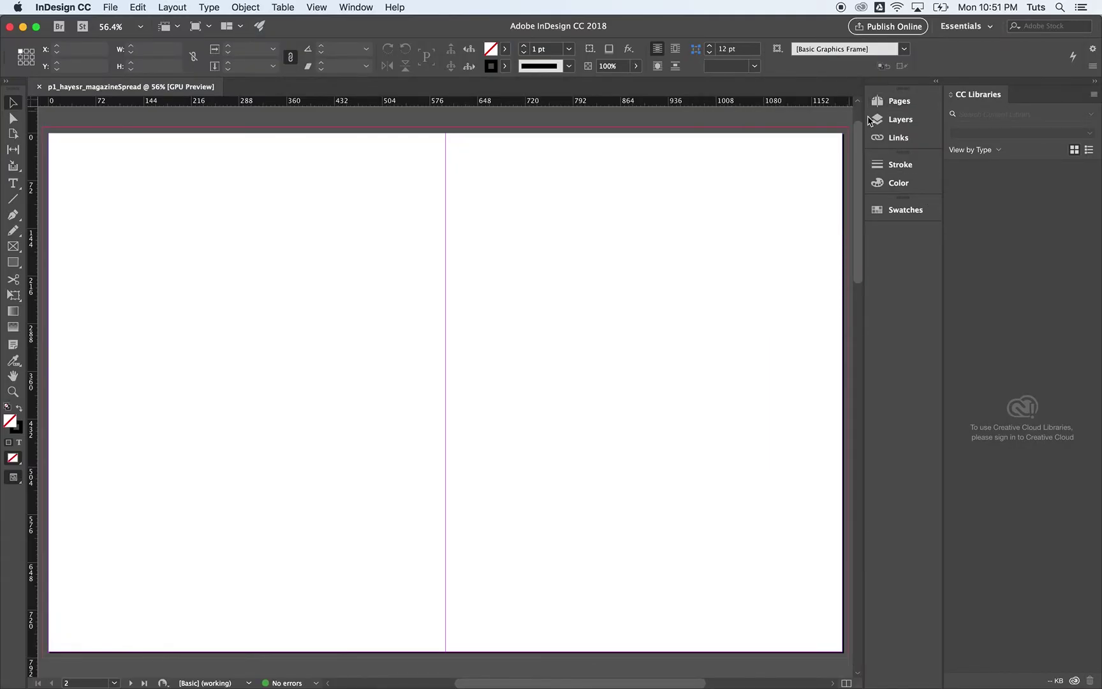
{"action": "left_click", "coordinate": [983, 96]}
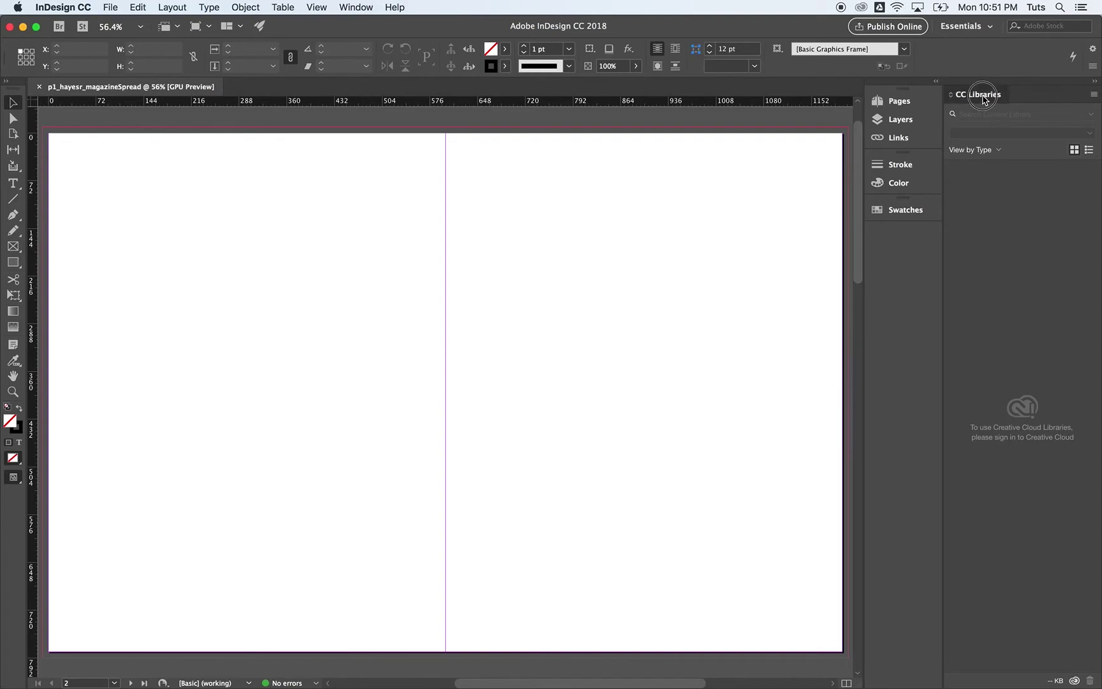
{"action": "left_click_drag", "start_coordinate": [983, 96], "coordinate": [543, 298]}
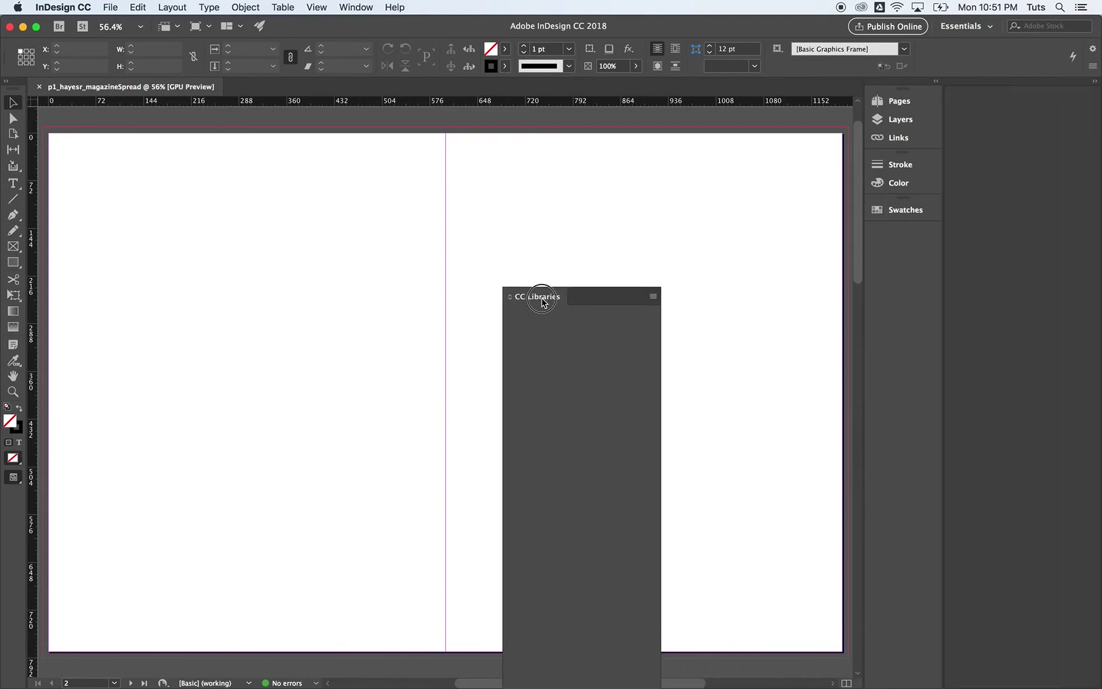
{"action": "left_click", "coordinate": [508, 290]}
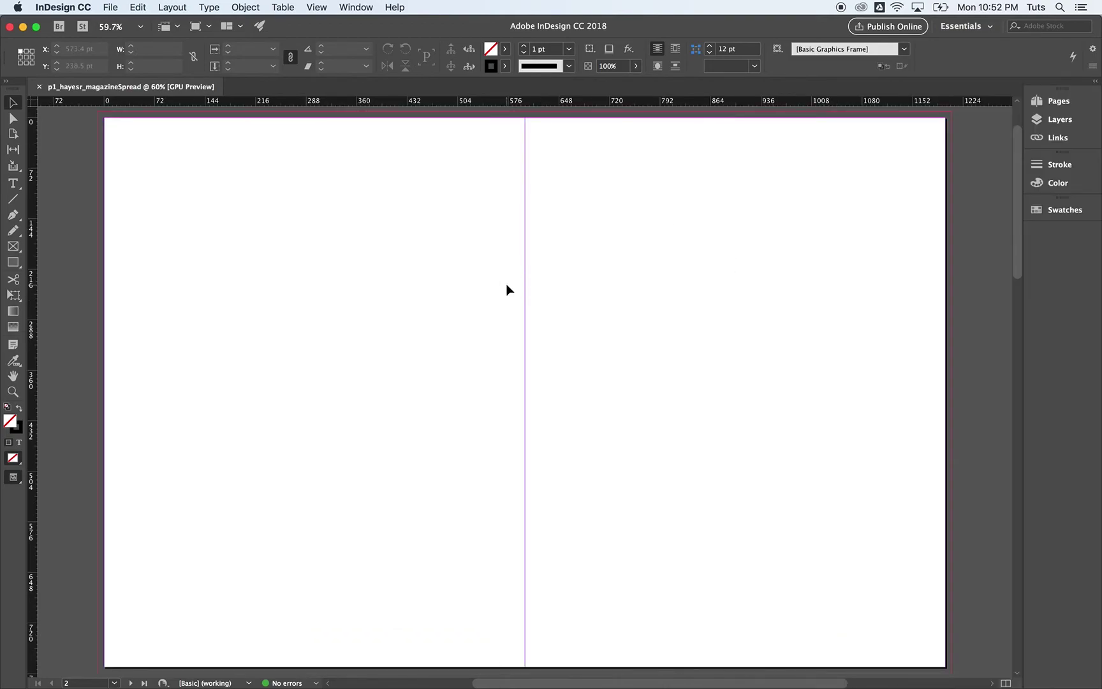